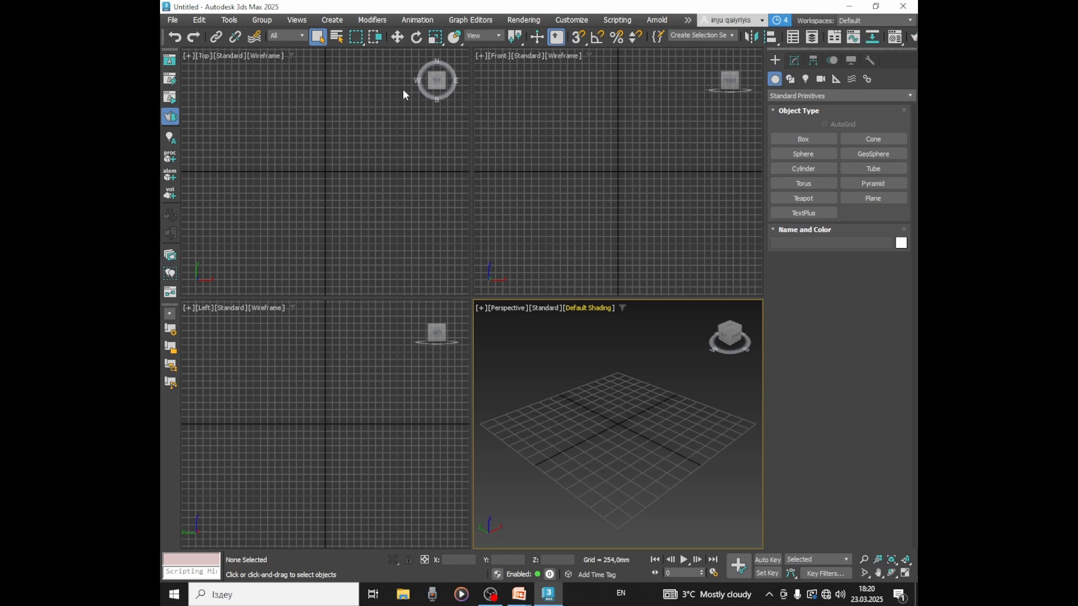
pyautogui.click(172, 20)
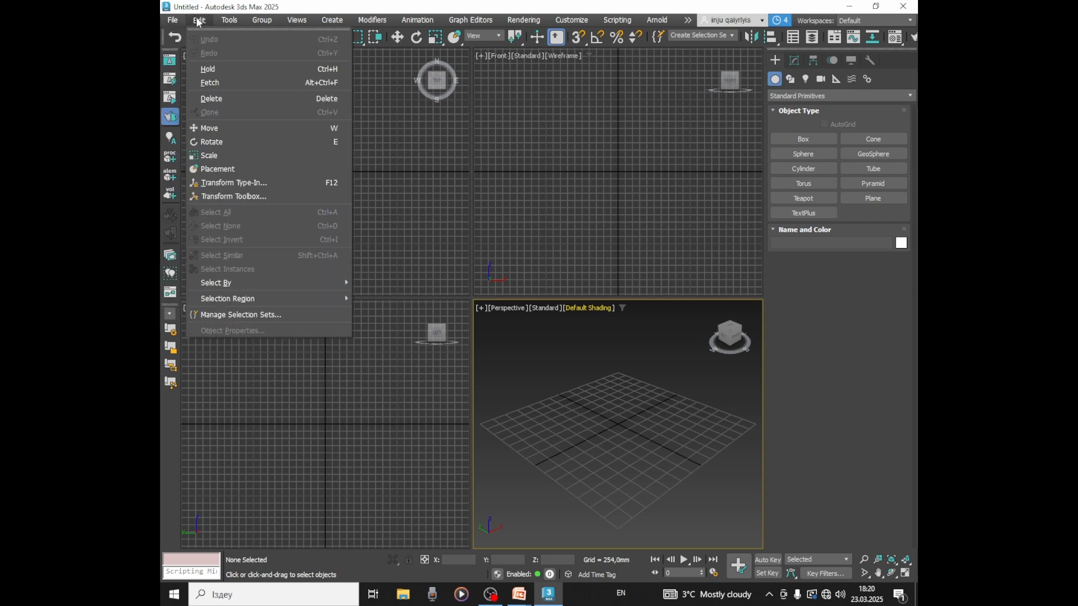
pyautogui.moveTo(229, 23)
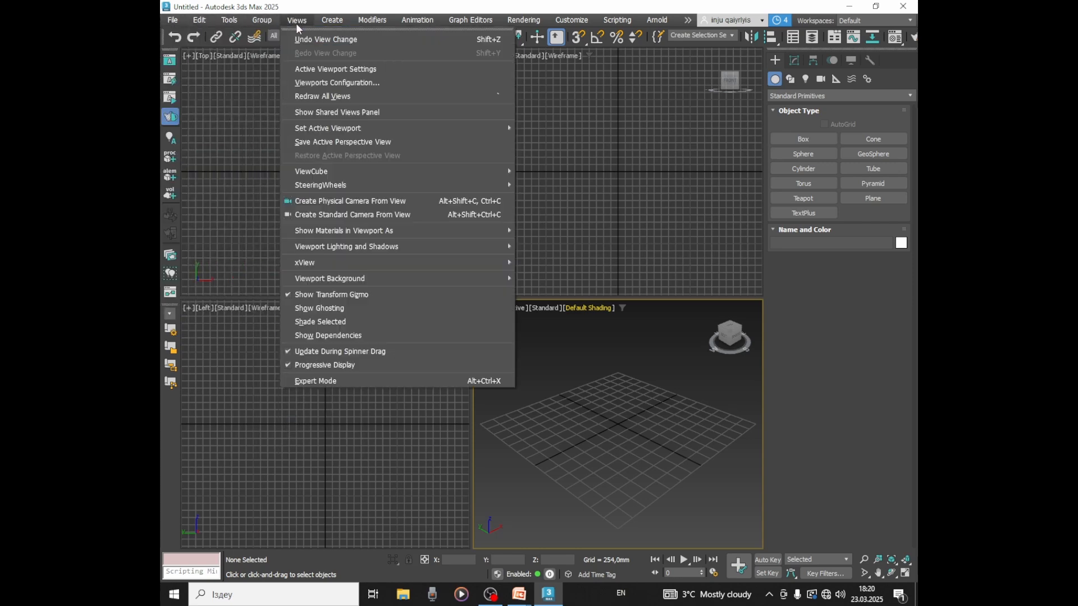
pyautogui.moveTo(268, 21)
pyautogui.moveTo(367, 21)
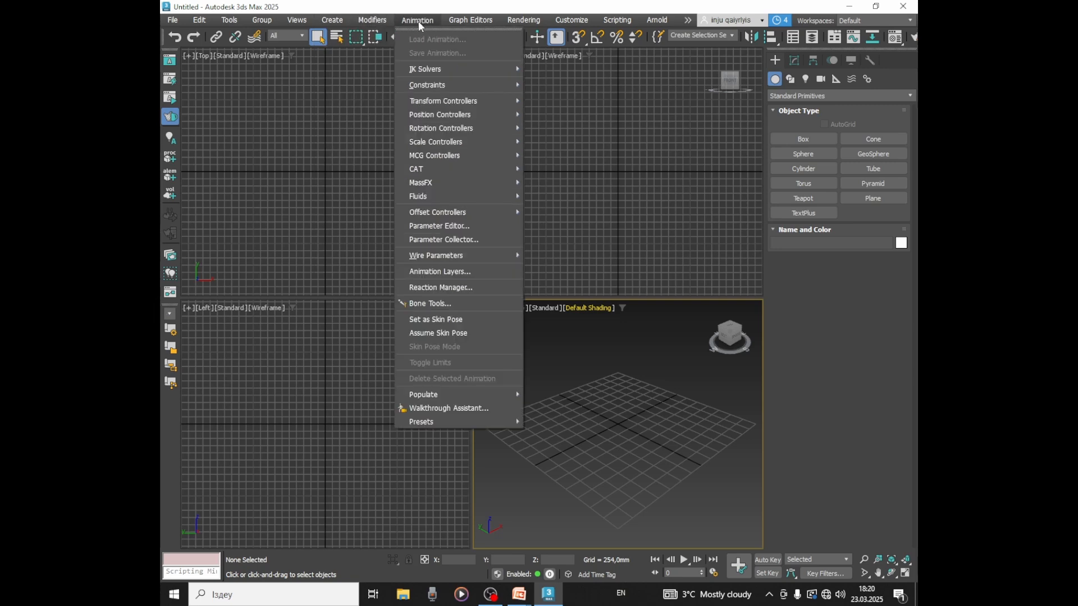
pyautogui.moveTo(467, 23)
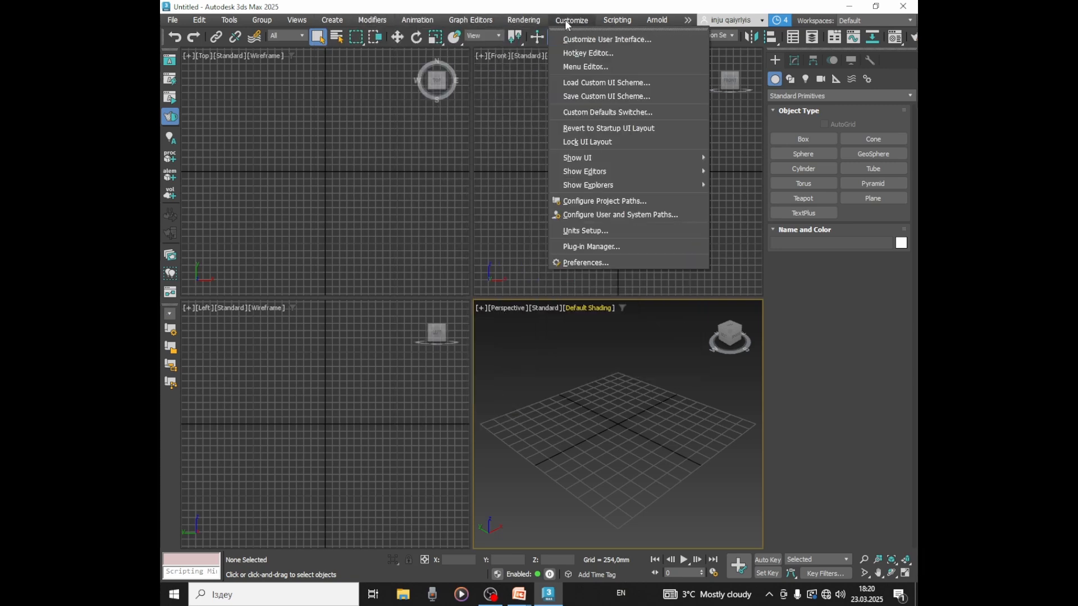
pyautogui.moveTo(656, 23)
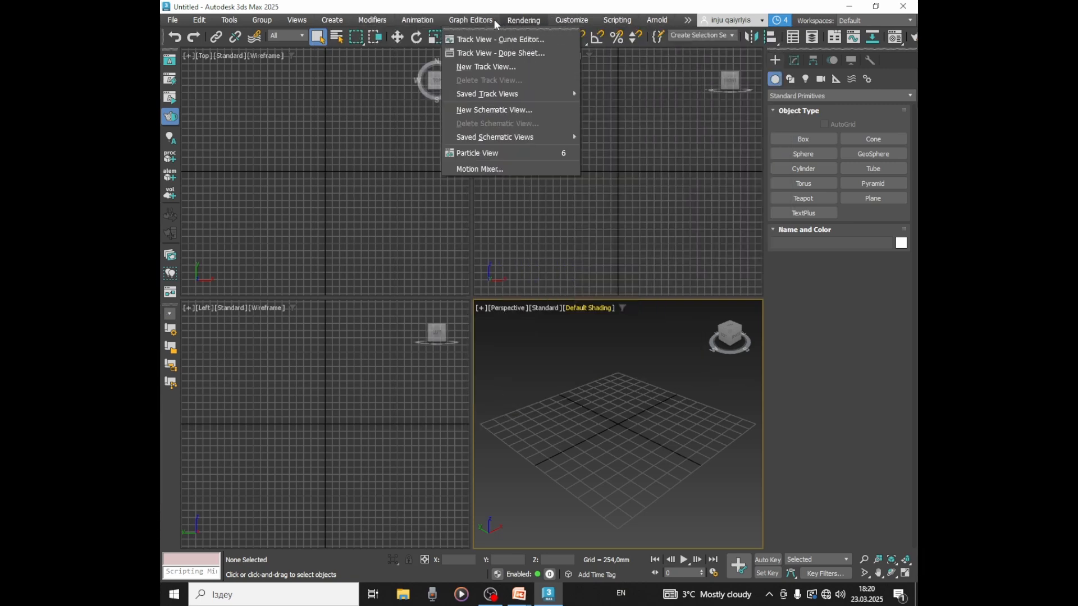
pyautogui.moveTo(332, 21)
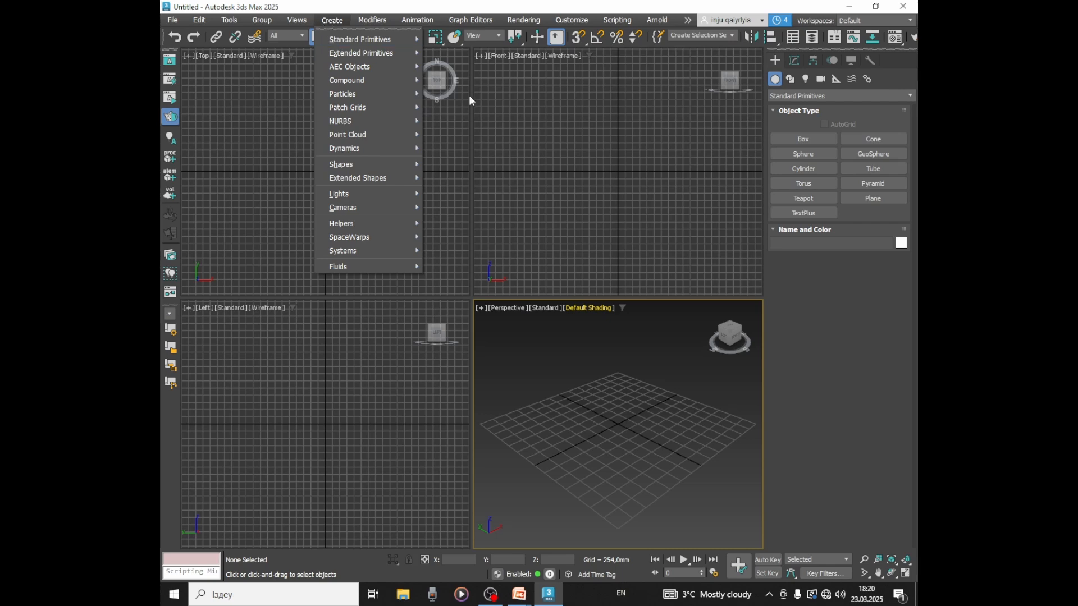
pyautogui.click(556, 163)
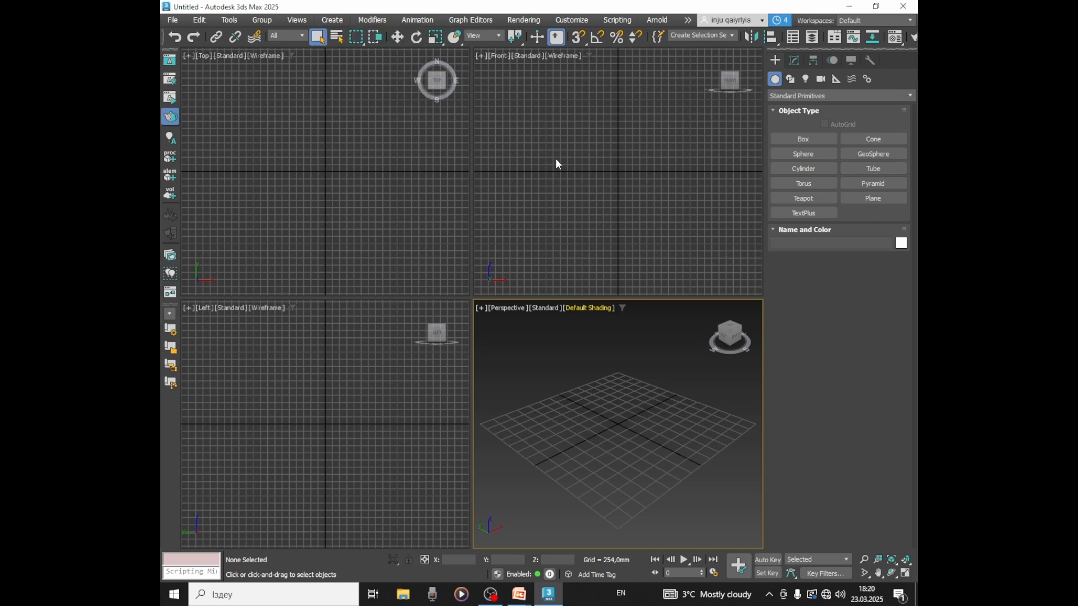
# Examine the object types offered for creating geometry, shapes, lights, cameras, helpers, space warps and systems
pyautogui.click(402, 39)
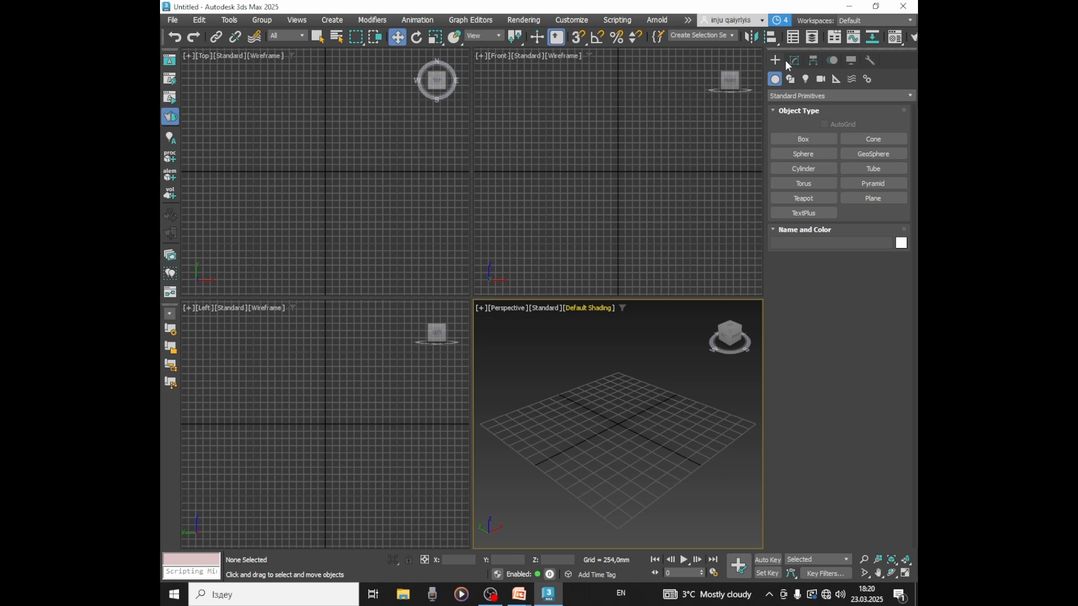
pyautogui.click(817, 141)
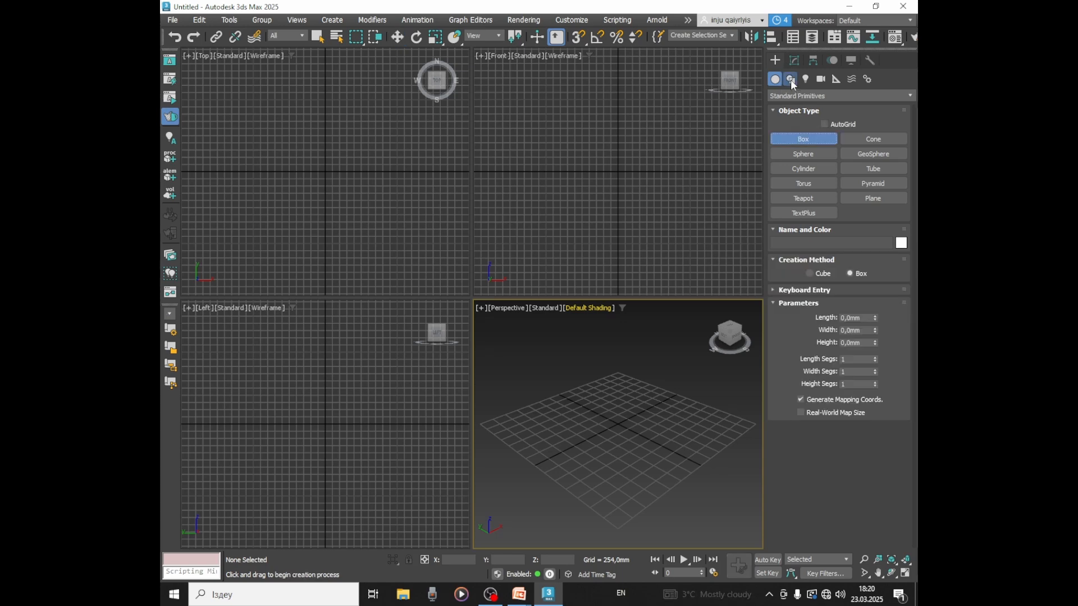
pyautogui.click(790, 79)
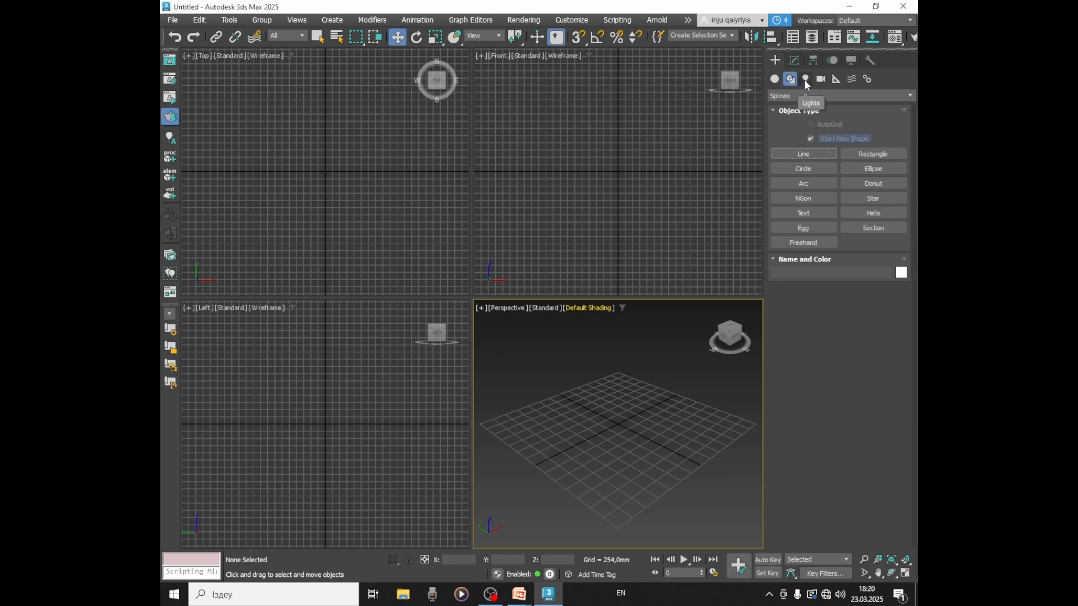
pyautogui.click(806, 79)
pyautogui.click(823, 82)
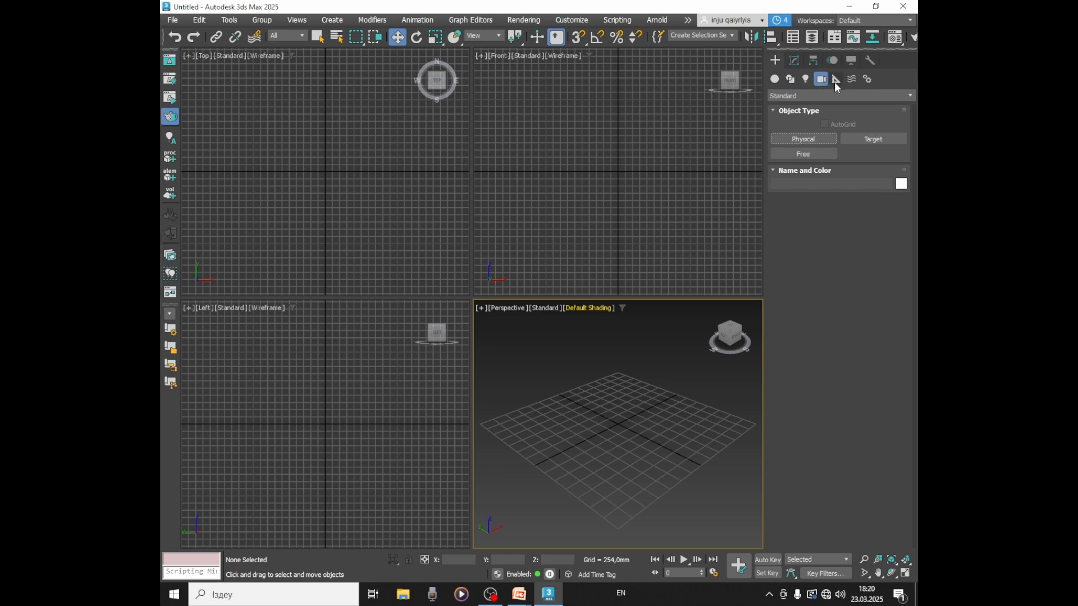
pyautogui.click(836, 81)
pyautogui.click(852, 81)
pyautogui.click(866, 80)
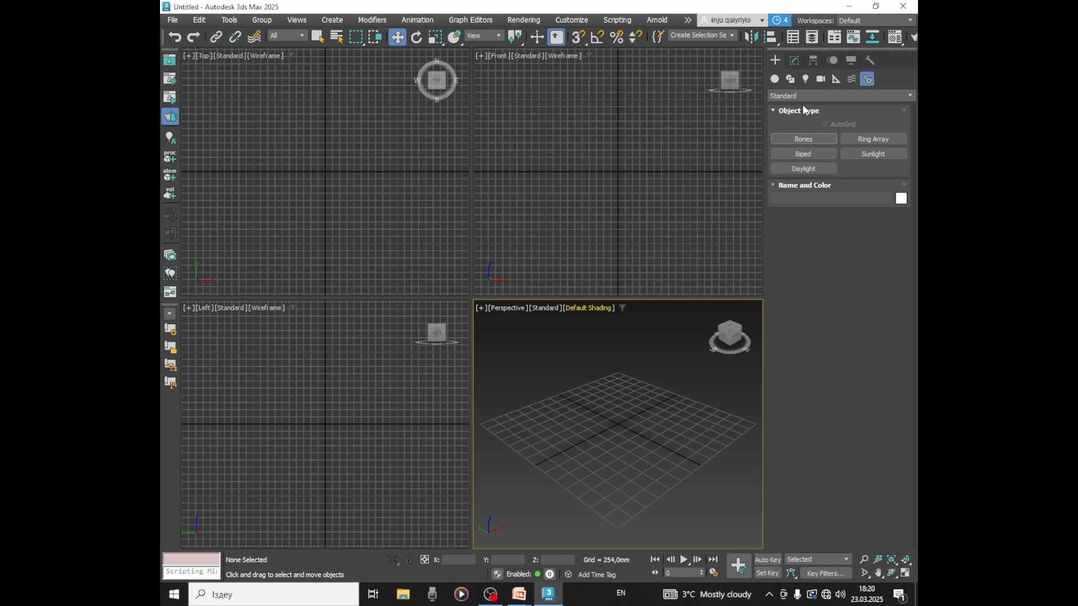
# Create a box around the origin in the Top view, about 2425 mm long, 2969 mm wide and 1233 mm high
pyautogui.click(776, 80)
pyautogui.click(803, 139)
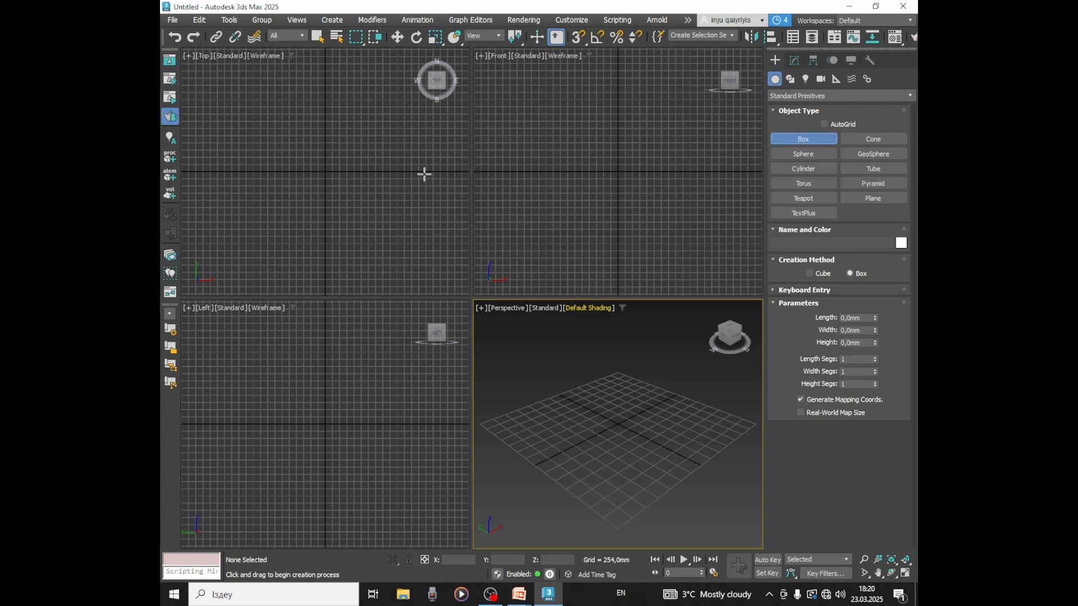
pyautogui.moveTo(302, 138); pyautogui.dragTo(386, 208)
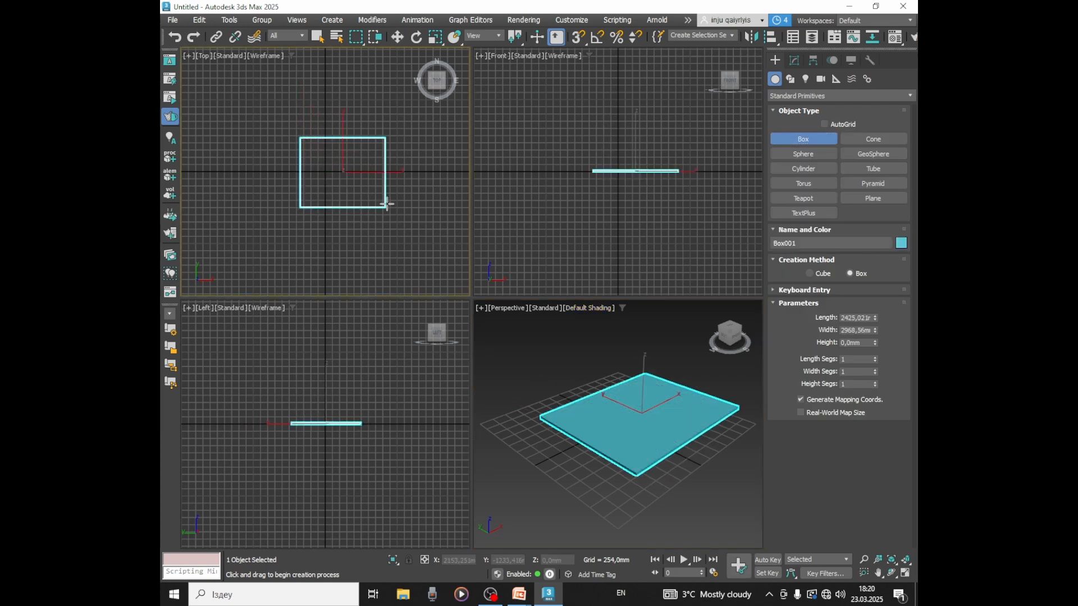
pyautogui.scroll(-3, 670, 373)
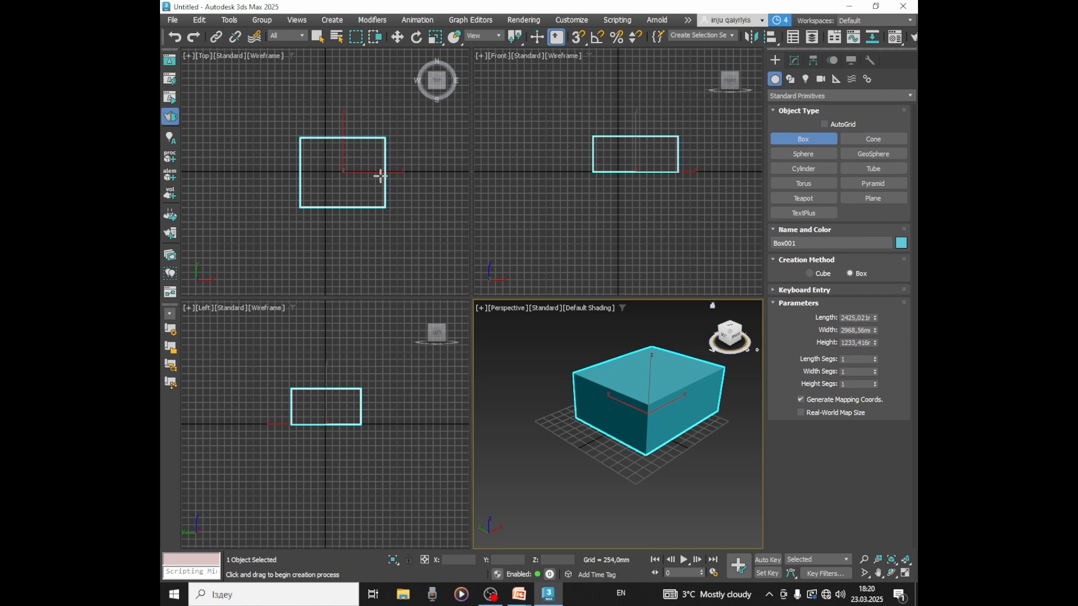
# Create a tube beside the box in the Top view, with radii of about 664 mm and 459 mm and a height of about 2195 mm
pyautogui.click(864, 166)
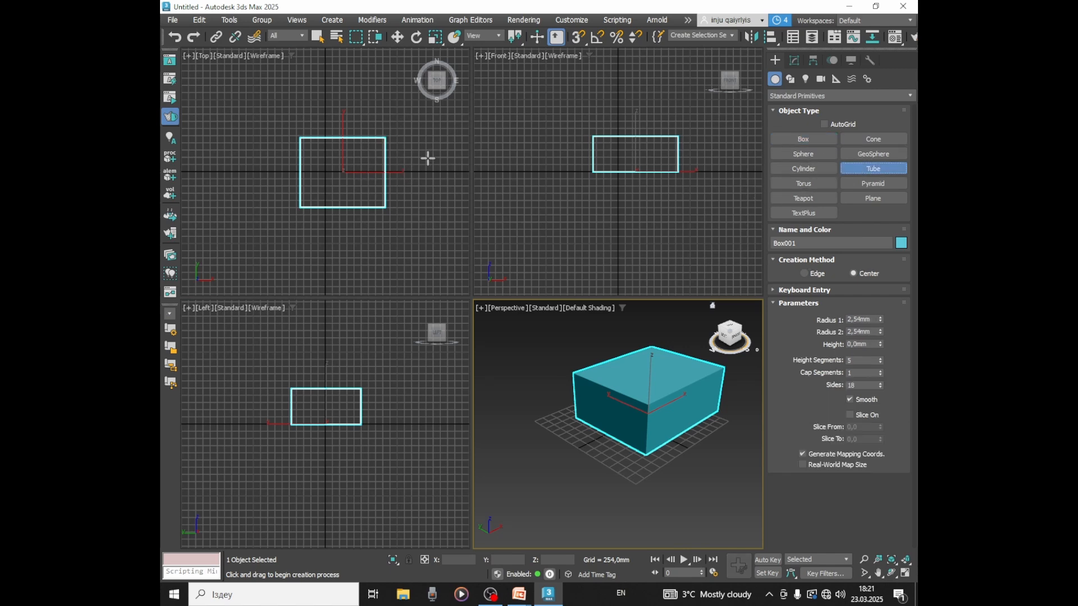
pyautogui.moveTo(412, 190); pyautogui.dragTo(420, 205)
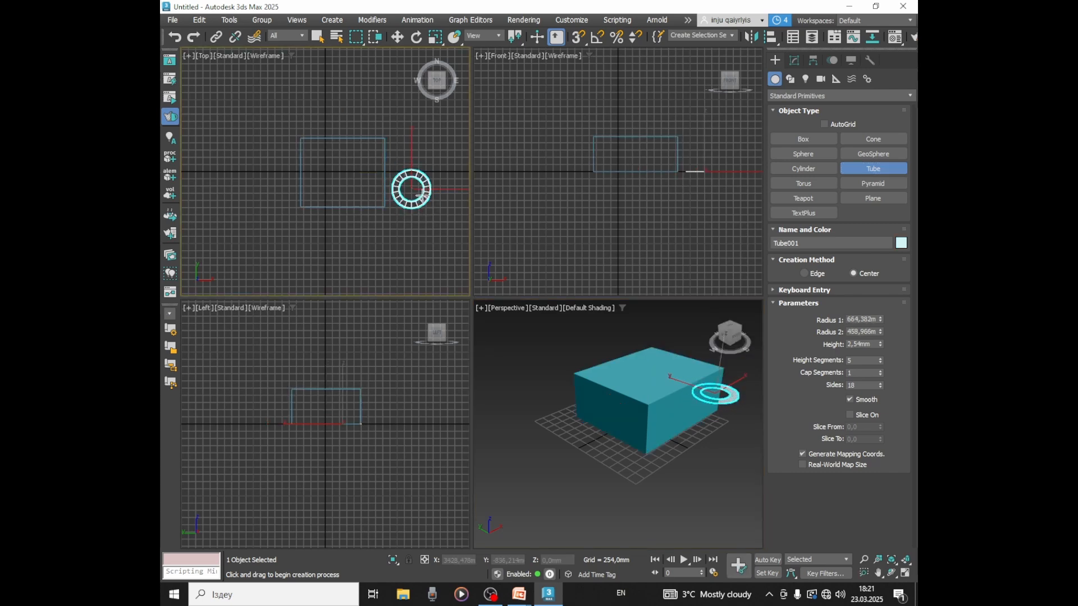
pyautogui.click(417, 200)
pyautogui.click(421, 137)
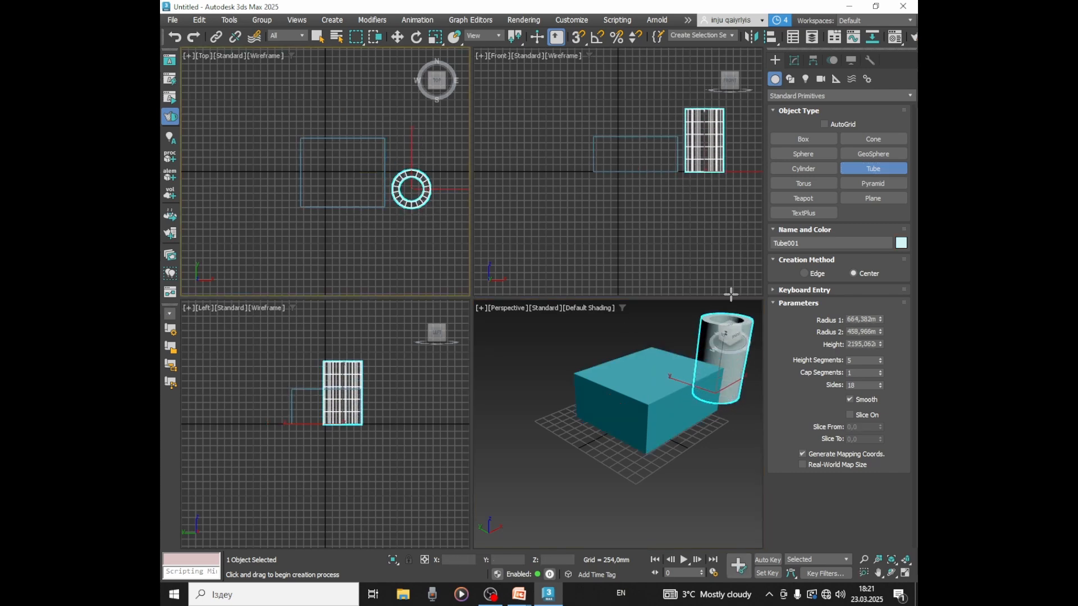
# Create a teapot with a radius of about 649 mm on the side of the box opposite the tube
pyautogui.click(811, 185)
pyautogui.click(805, 198)
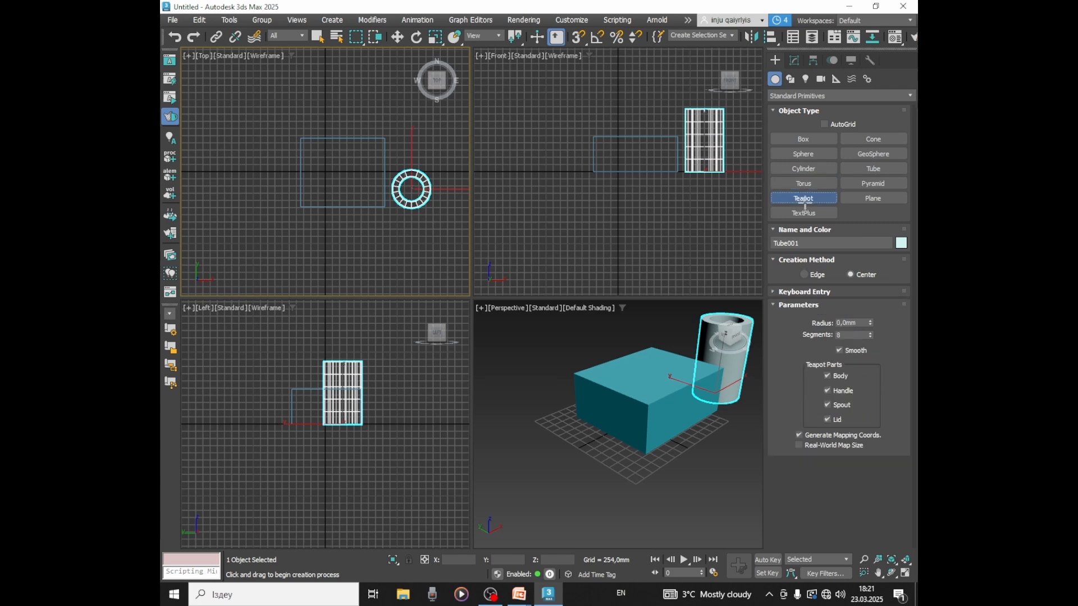
pyautogui.moveTo(255, 147); pyautogui.dragTo(286, 150)
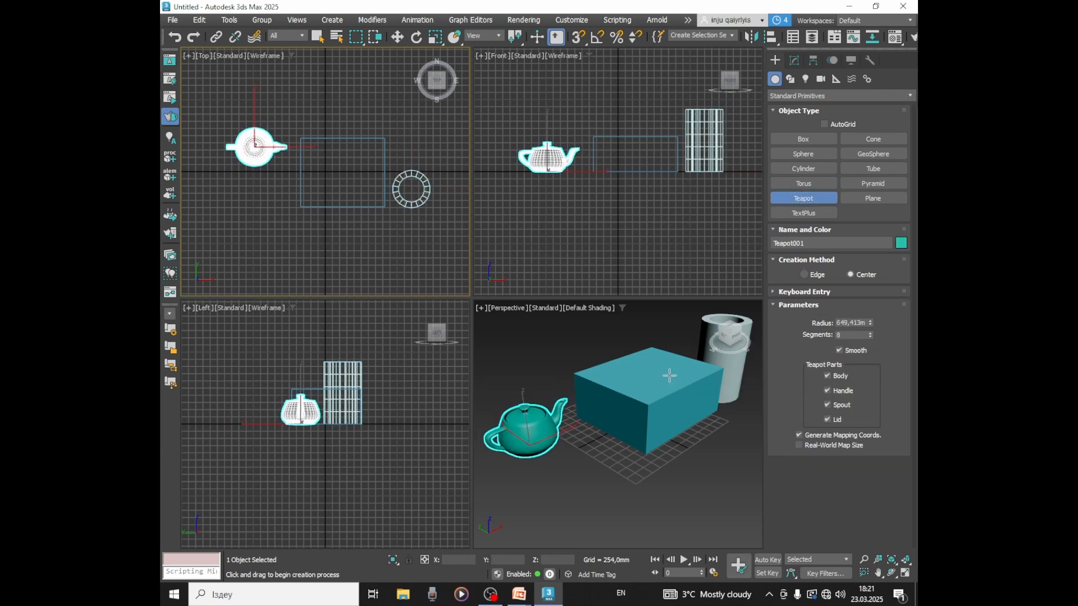
# Create a Standard Target Spot light in the Front view, about 5833 mm above the ground, aimed down at the box
pyautogui.click(806, 80)
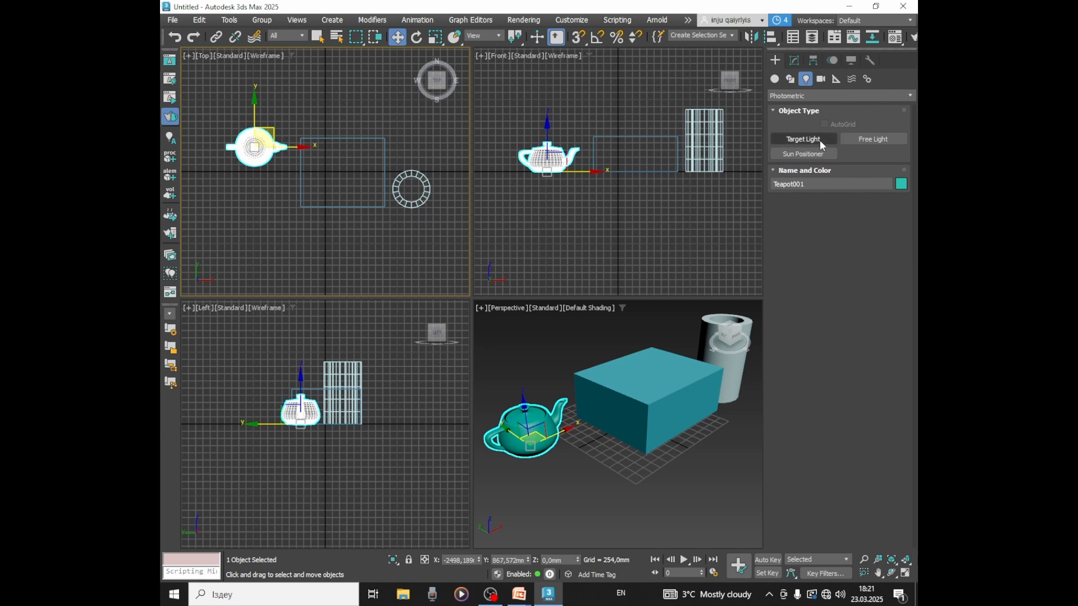
pyautogui.click(850, 95)
pyautogui.click(850, 95)
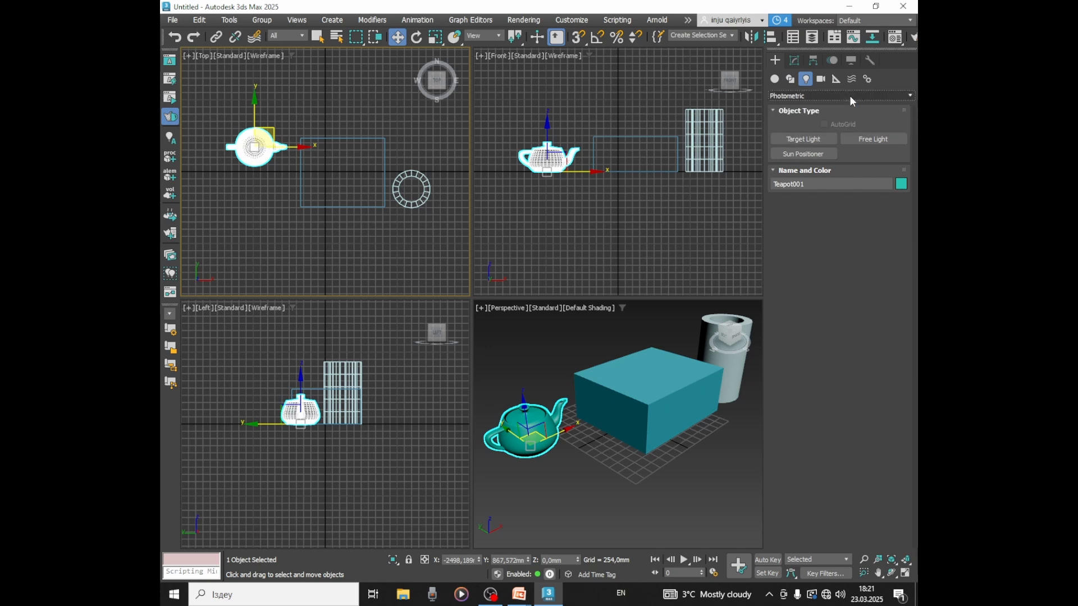
pyautogui.click(850, 95)
pyautogui.click(836, 118)
pyautogui.click(803, 139)
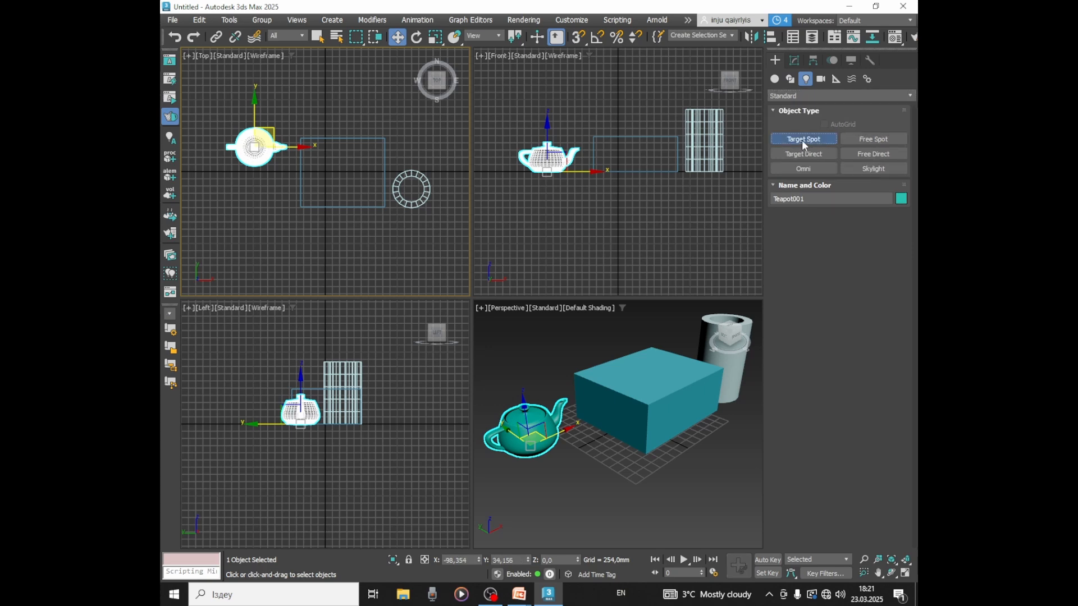
pyautogui.scroll(-3, 637, 175)
pyautogui.moveTo(643, 119); pyautogui.dragTo(615, 189)
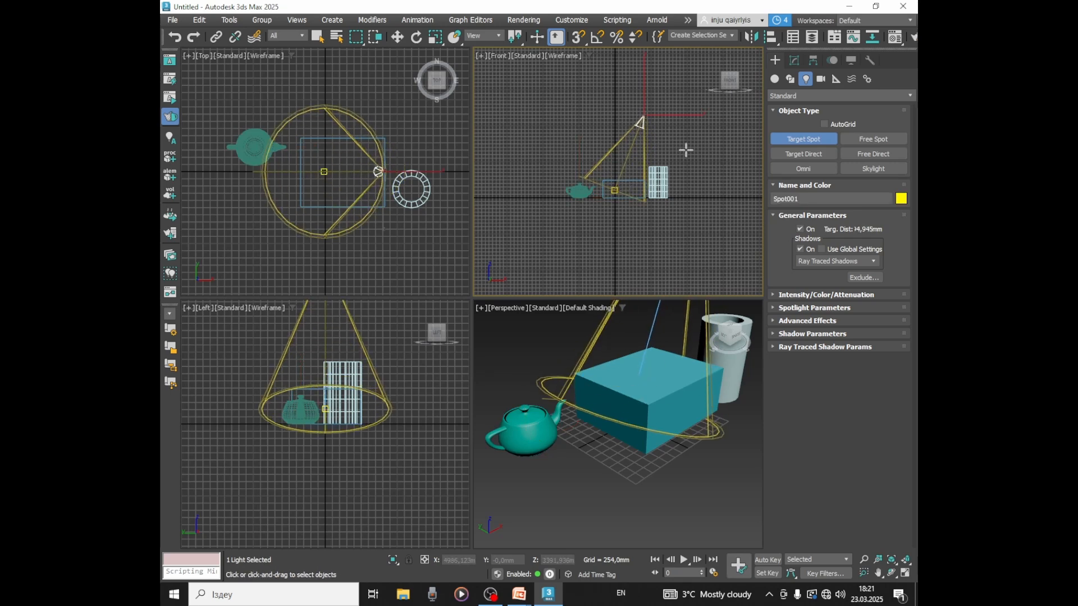
pyautogui.scroll(-2, 686, 168)
pyautogui.scroll(-4, 640, 421)
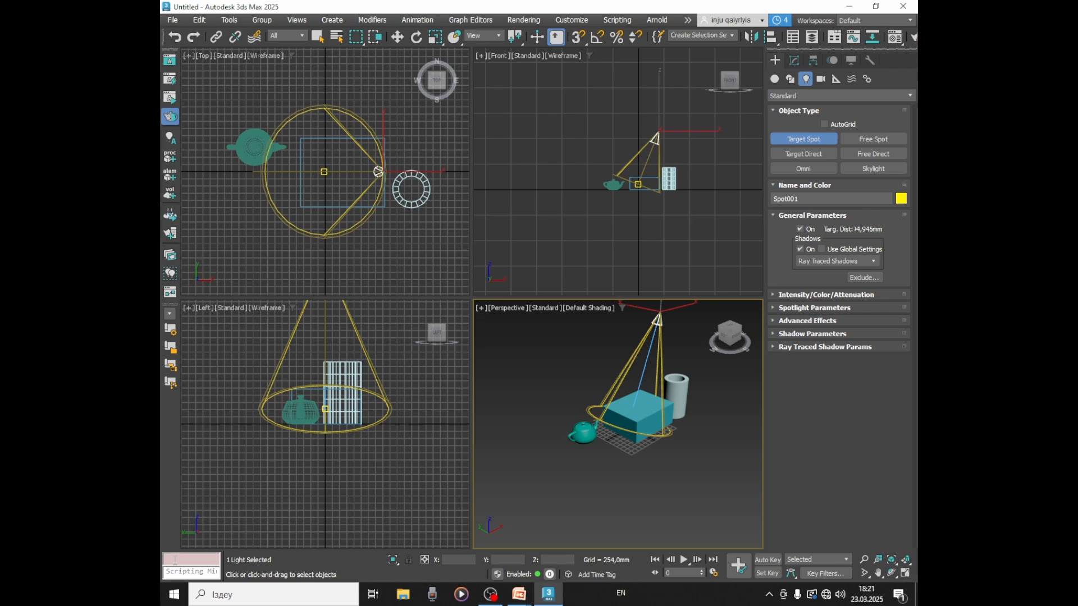
pyautogui.click(397, 38)
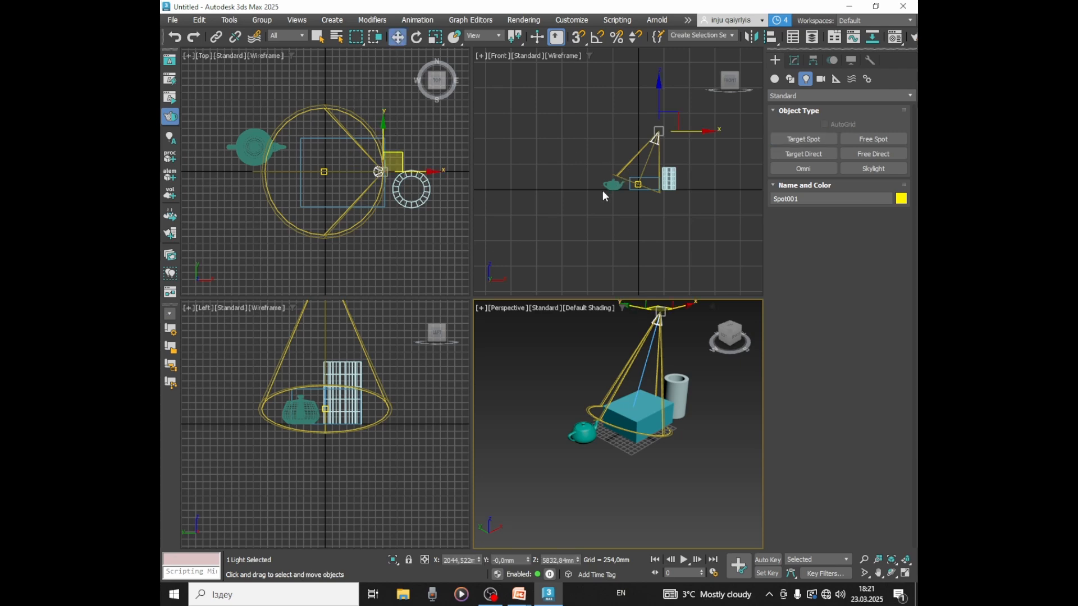
pyautogui.click(544, 190)
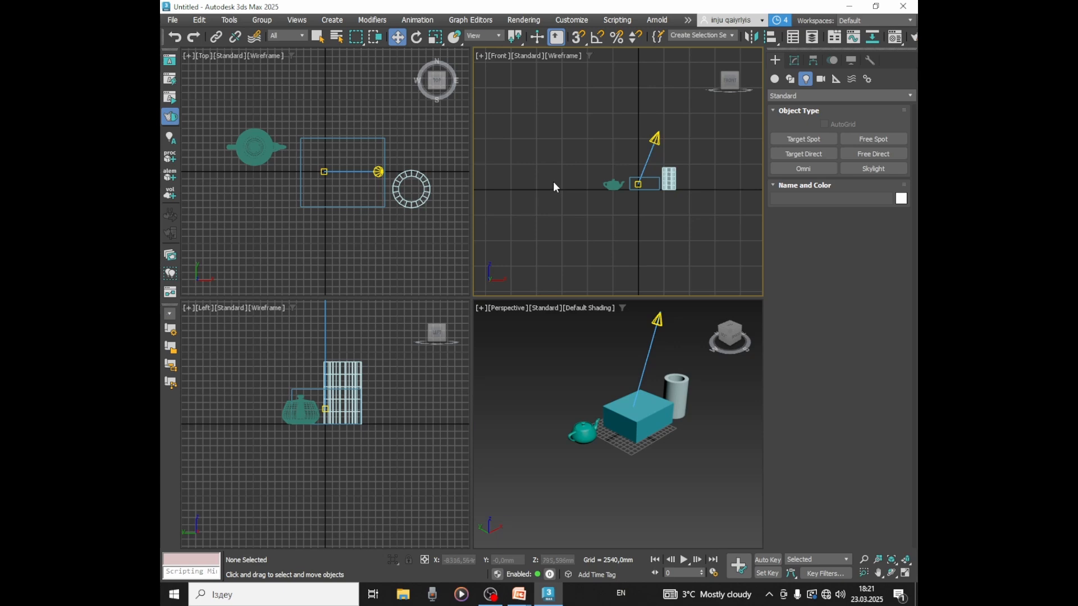
# Select the spotlight and orbit the Perspective view to see the scene from a lower, rotated angle
pyautogui.click(372, 207)
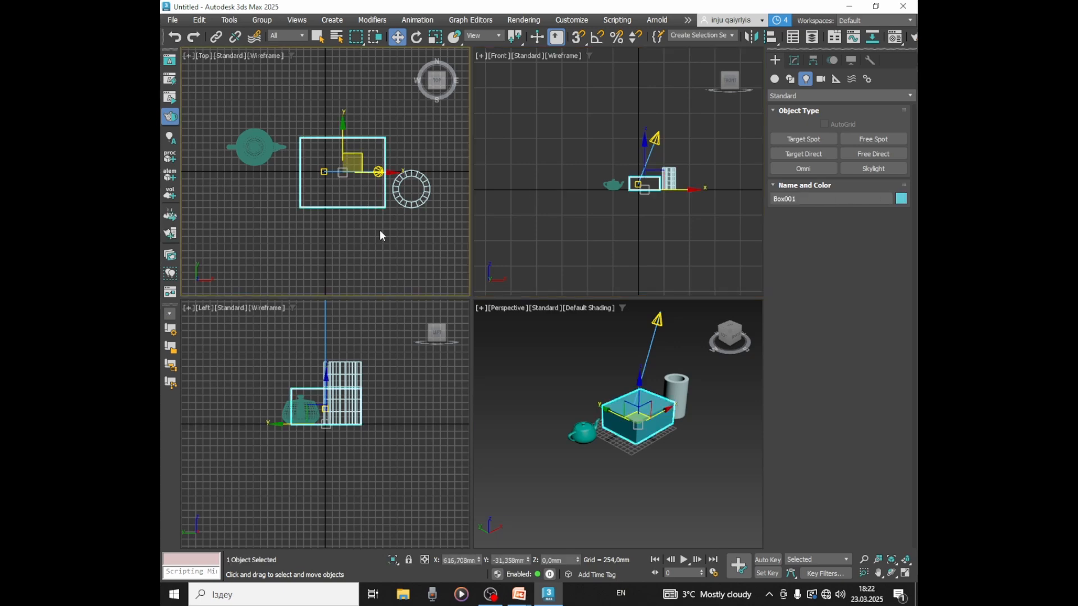
pyautogui.click(394, 410)
pyautogui.click(657, 320)
pyautogui.click(892, 573)
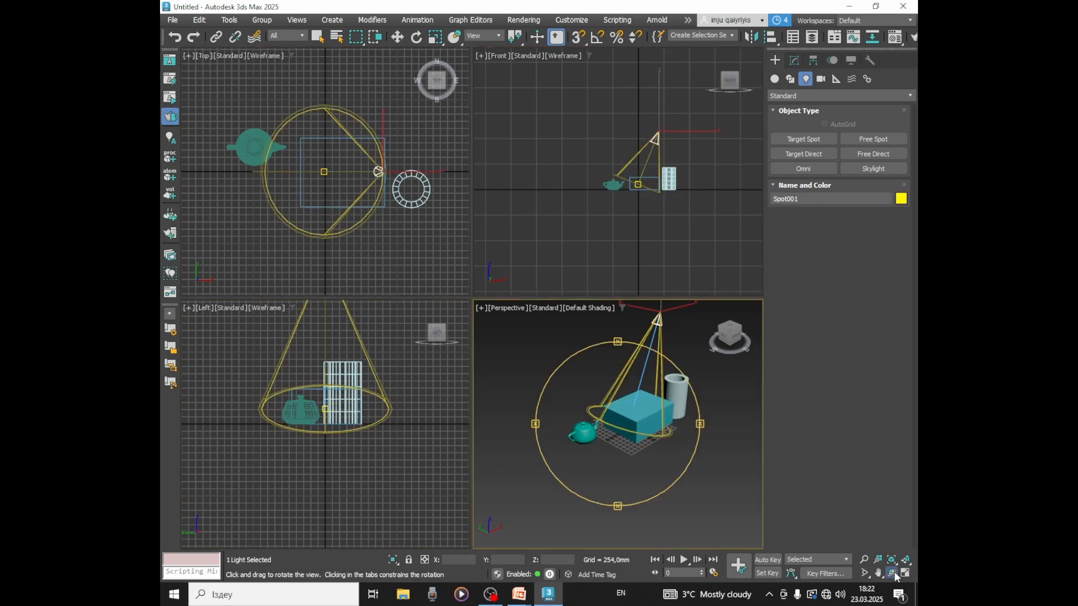
pyautogui.moveTo(592, 402); pyautogui.dragTo(549, 409)
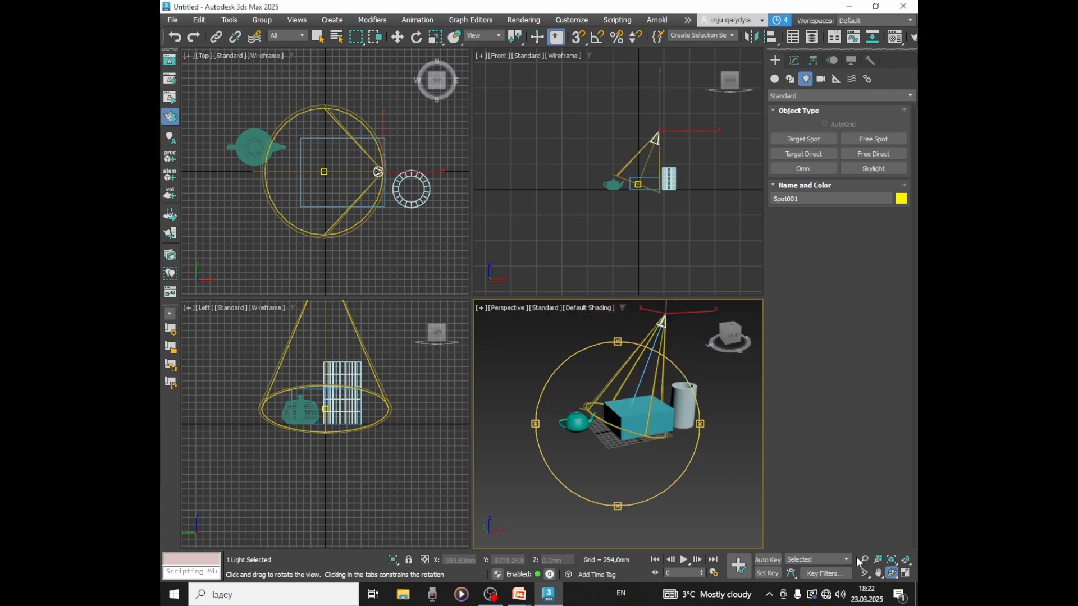
# Toggle the Perspective viewport to full size and back, and zoom all viewports to the extents of the selected spotlight
pyautogui.click(906, 572)
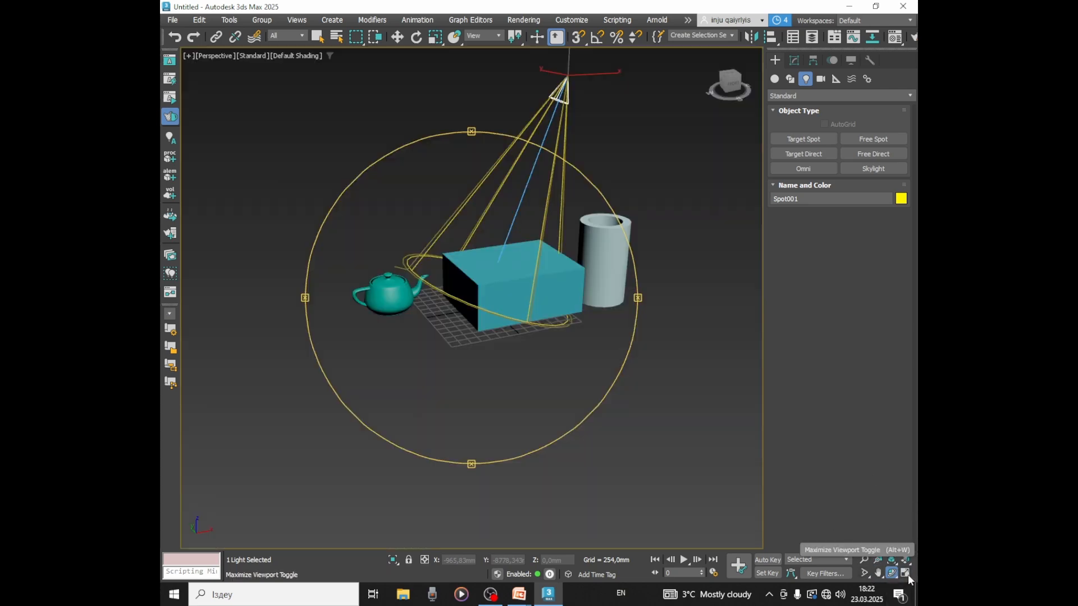
pyautogui.click(906, 573)
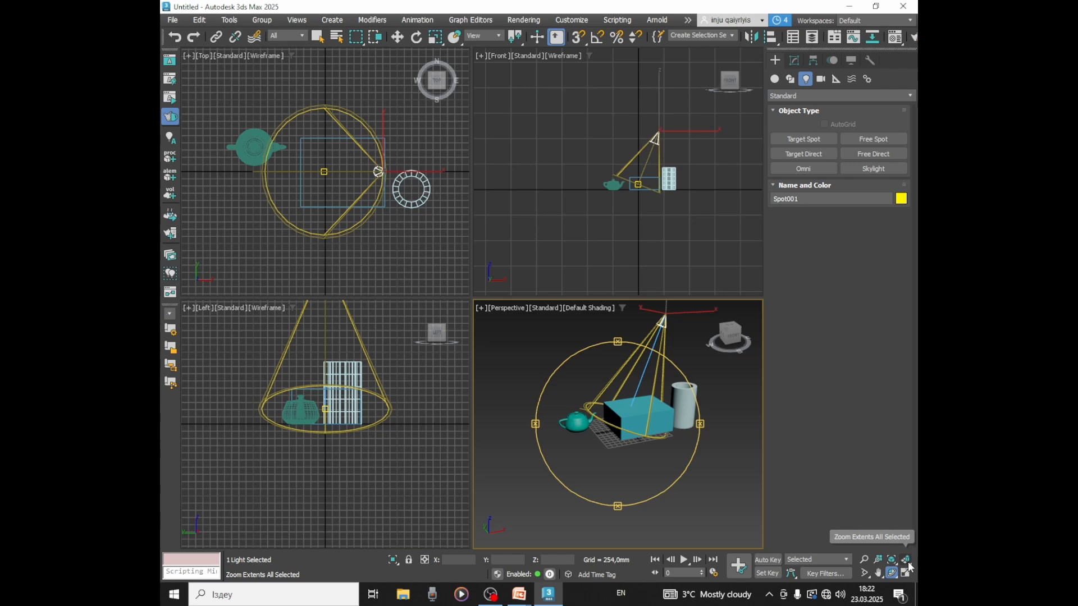
pyautogui.click(907, 562)
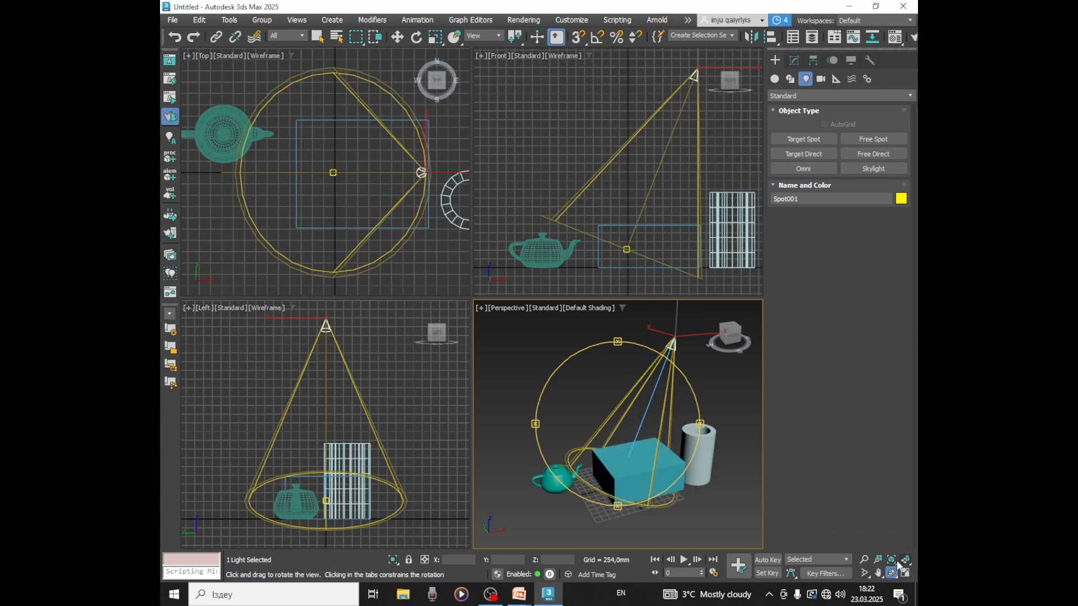
pyautogui.click(879, 560)
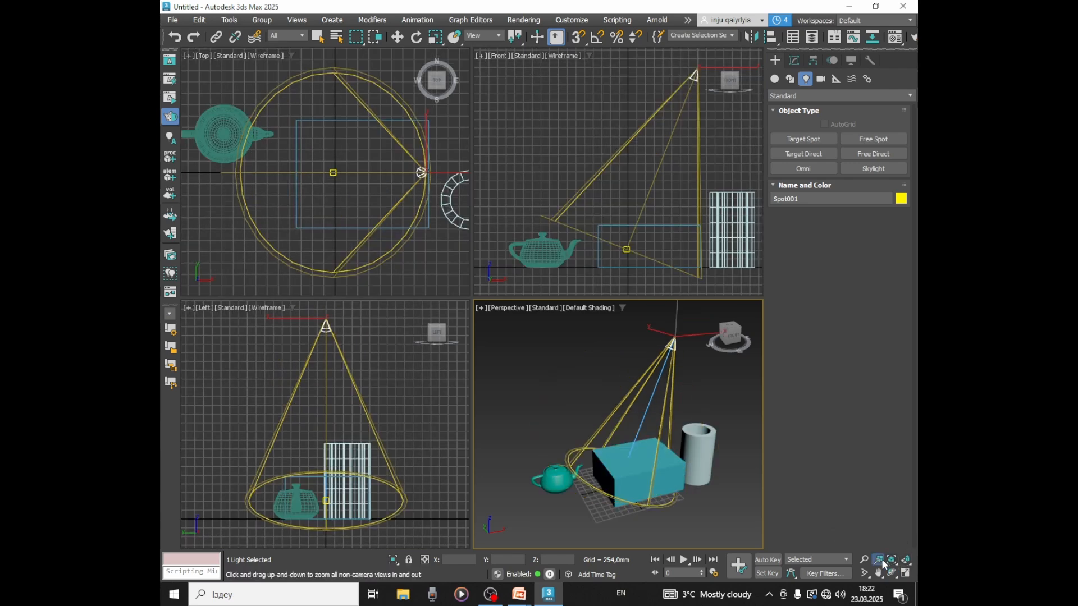
pyautogui.click(547, 176)
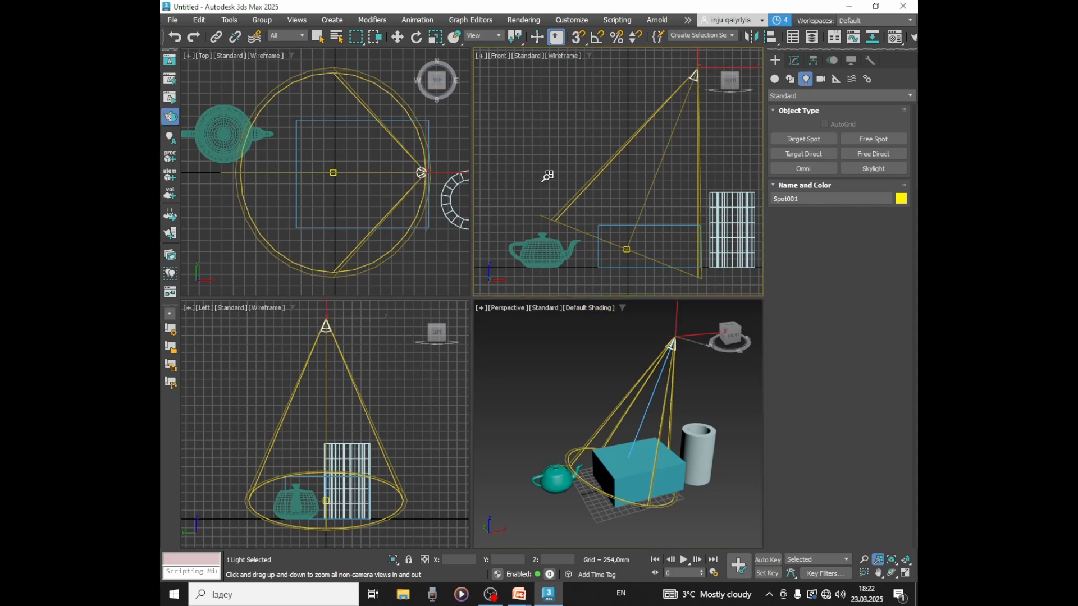
# Zoom all viewports out to show the whole scene, and zoom the Perspective view out slightly further on its own
pyautogui.moveTo(554, 140); pyautogui.dragTo(600, 181)
pyautogui.click(864, 559)
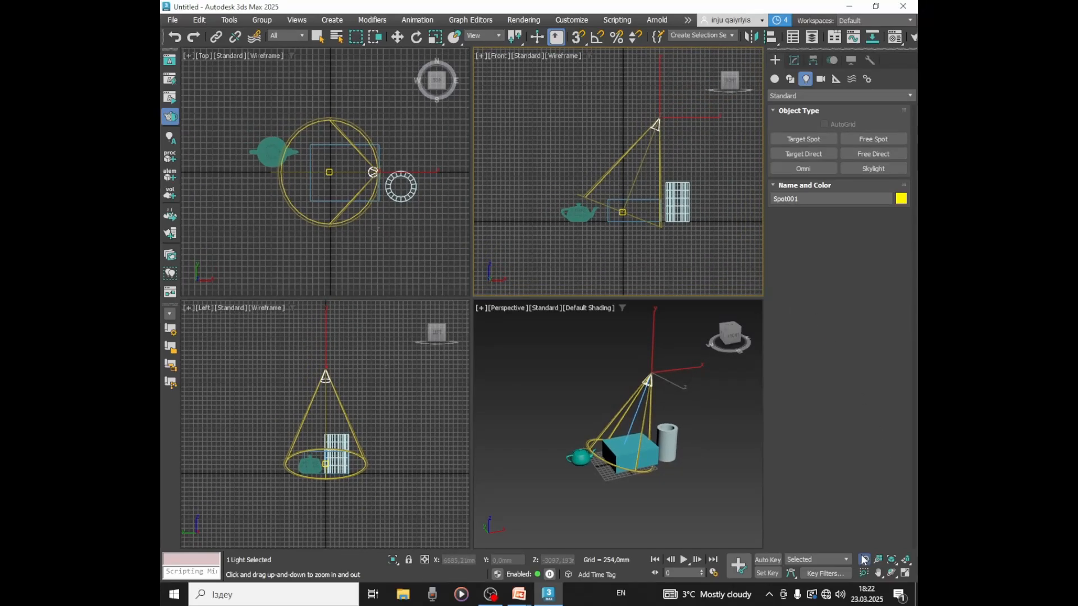
pyautogui.click(603, 399)
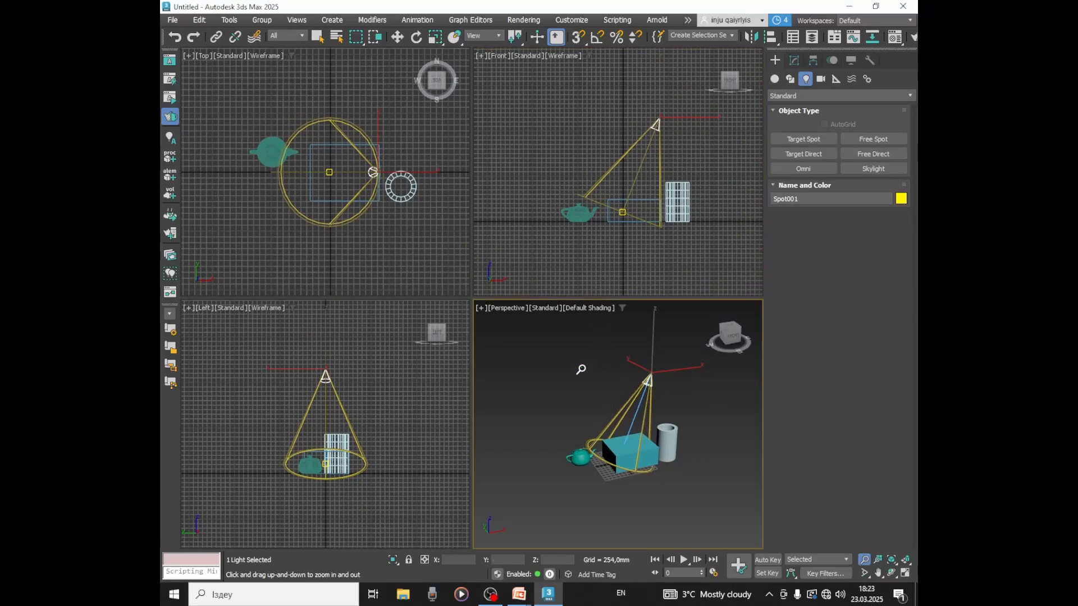
pyautogui.moveTo(611, 346); pyautogui.dragTo(604, 382)
pyautogui.moveTo(581, 186); pyautogui.dragTo(627, 135)
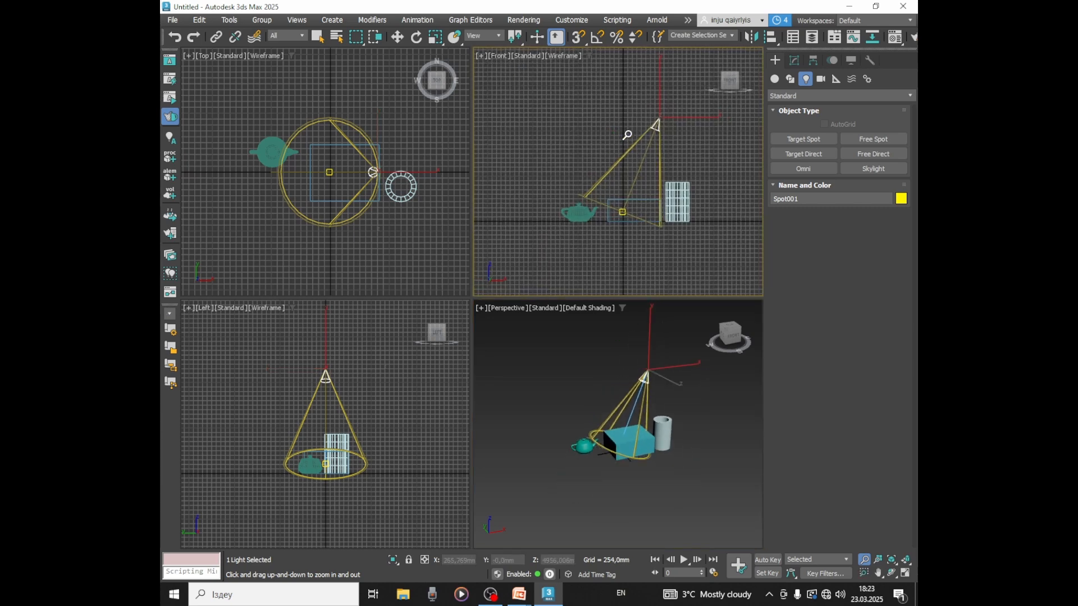
# Zoom the Front view into a region around the box and pan it sideways to bring the teapot's spout into view
pyautogui.click(863, 572)
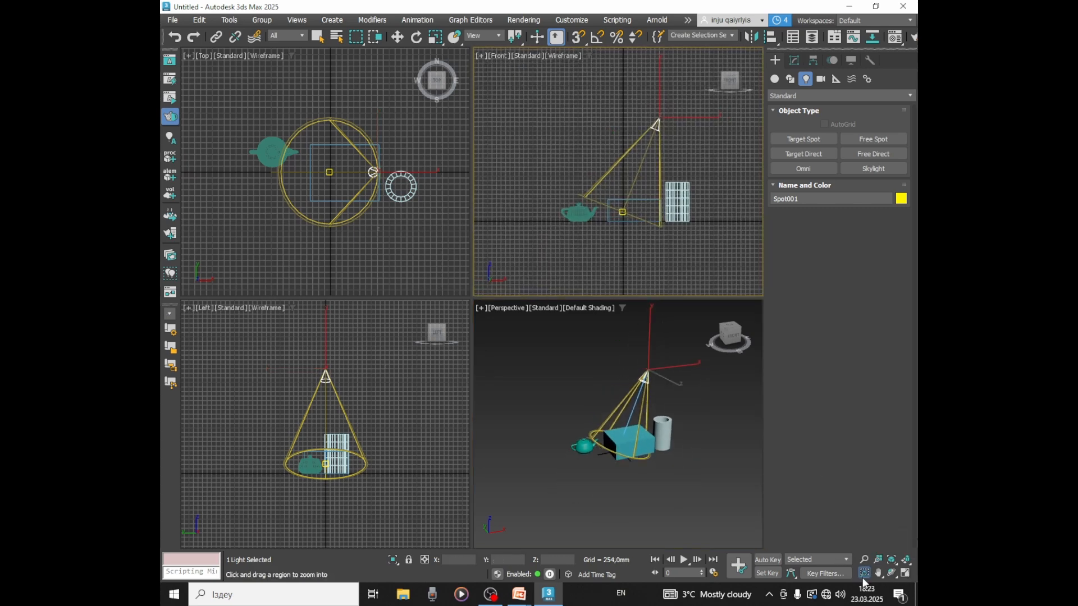
pyautogui.moveTo(622, 166); pyautogui.dragTo(644, 241)
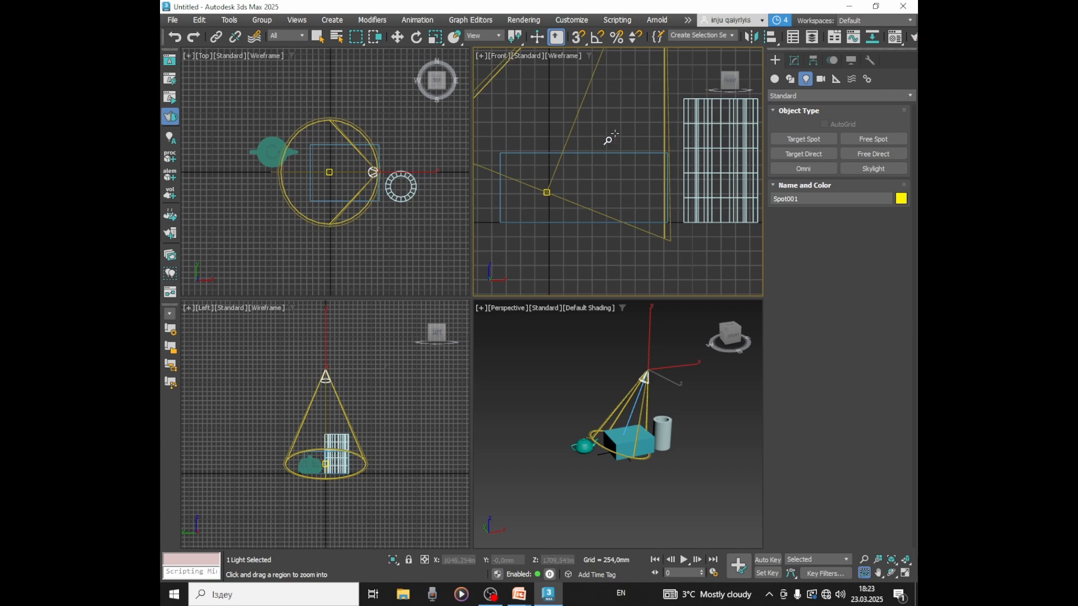
pyautogui.click(878, 572)
pyautogui.moveTo(604, 179); pyautogui.dragTo(638, 180)
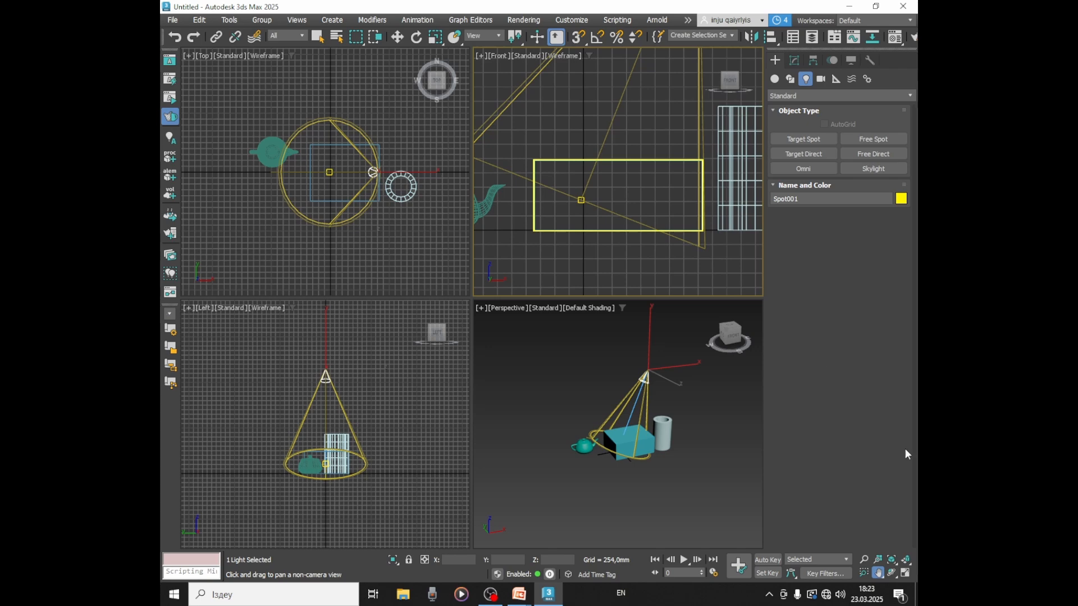
# Orbit the Perspective view to see the scene from the teapot's side, and toggle the viewport to full size and back
pyautogui.click(892, 573)
pyautogui.click(647, 496)
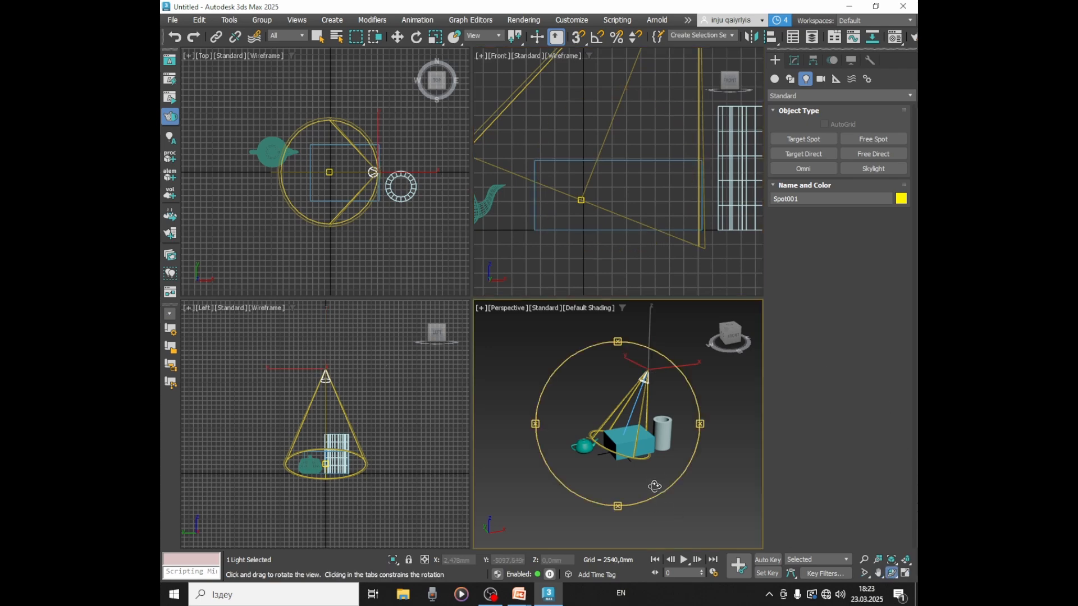
pyautogui.moveTo(609, 420); pyautogui.dragTo(618, 424)
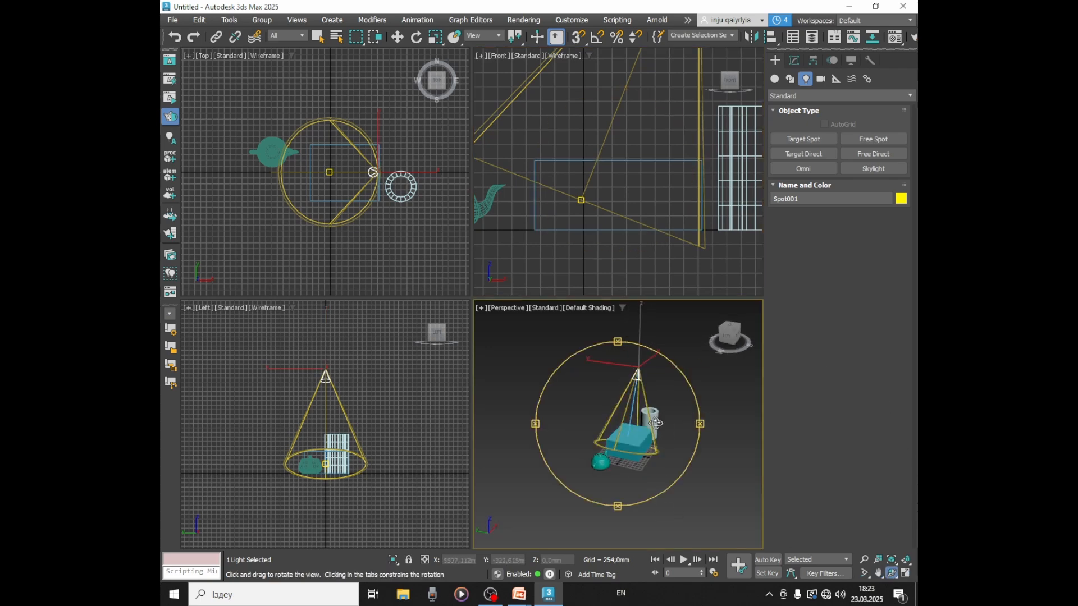
pyautogui.click(905, 574)
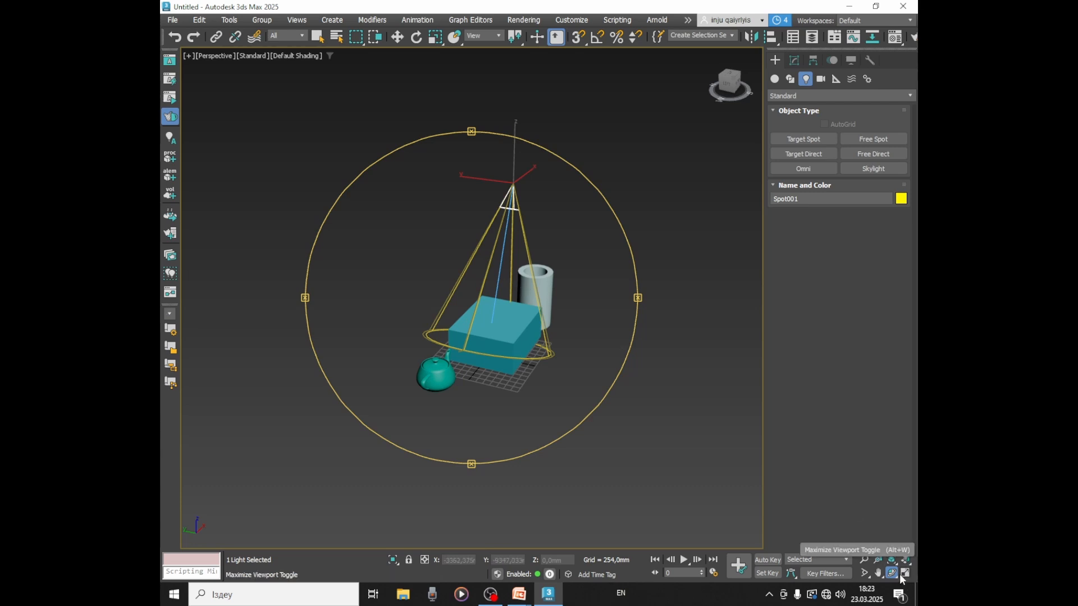
pyautogui.hotkey('alt', 'w')
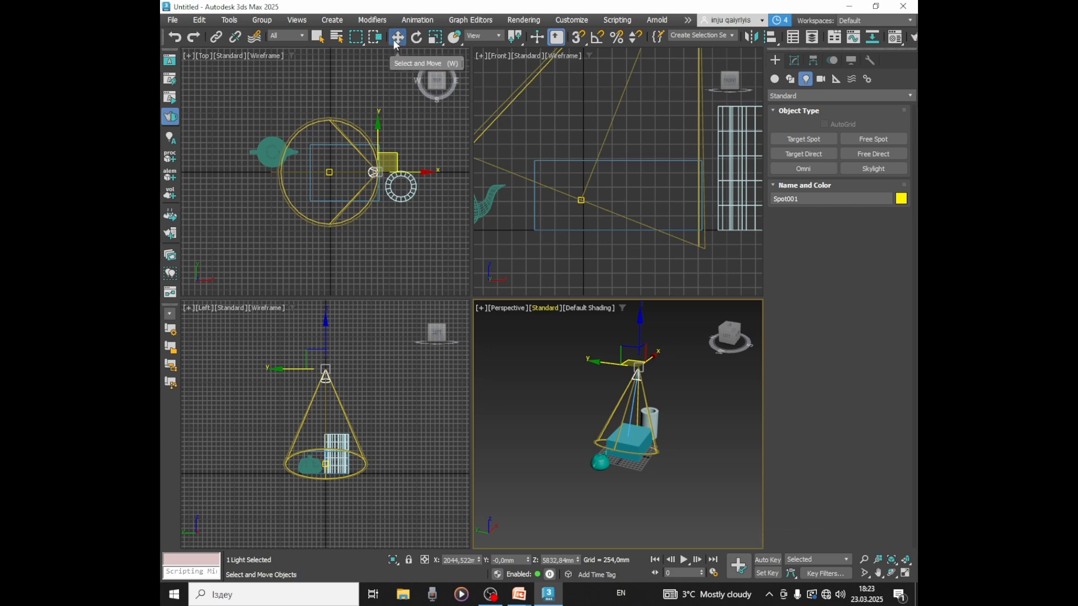
# Move the teapot along X in the Top view to about -146 mm, overlapping the box
pyautogui.click(277, 156)
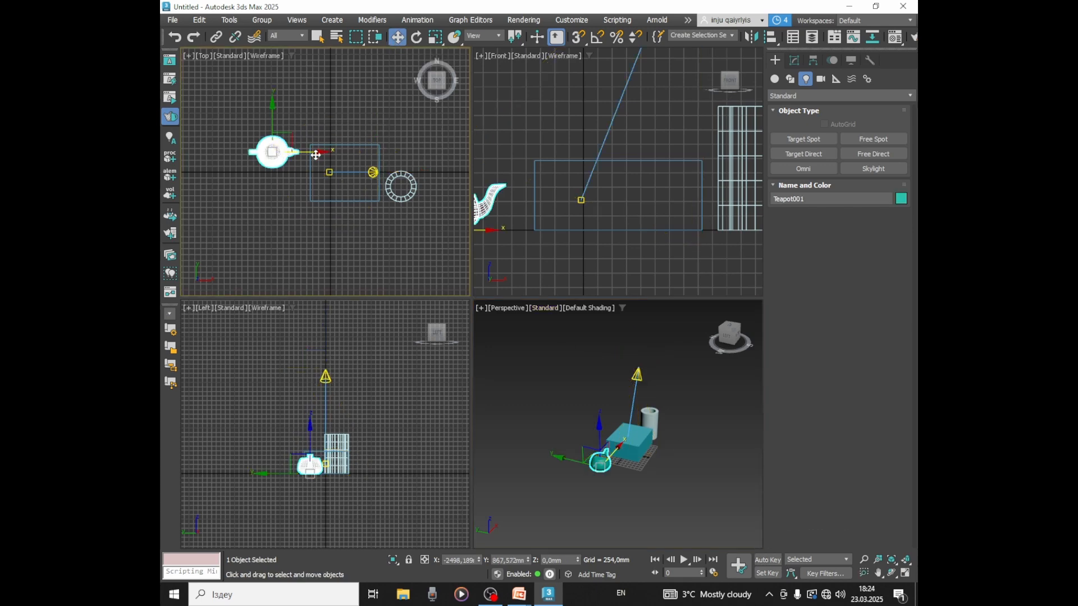
pyautogui.moveTo(278, 156); pyautogui.dragTo(331, 154)
# With Auto Key enabled, move the teapot along X to about -630 mm, play the animation and turn Auto Key off
pyautogui.click(770, 560)
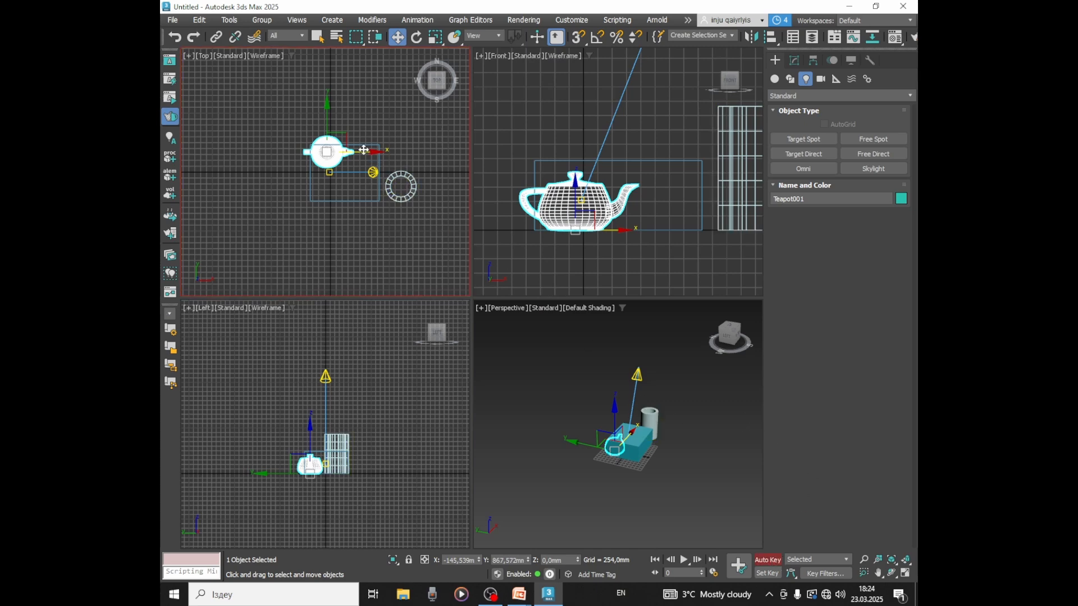
pyautogui.moveTo(366, 152)
pyautogui.mouseDown()
pyautogui.moveTo(332, 154)
pyautogui.moveTo(355, 155)
pyautogui.mouseUp()
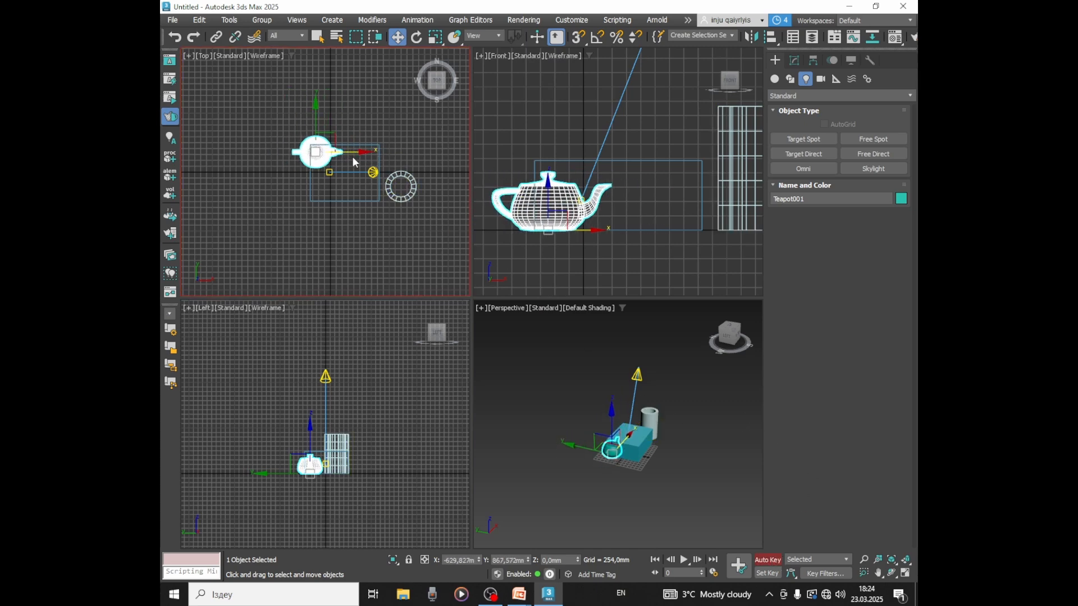
pyautogui.click(685, 560)
pyautogui.click(769, 561)
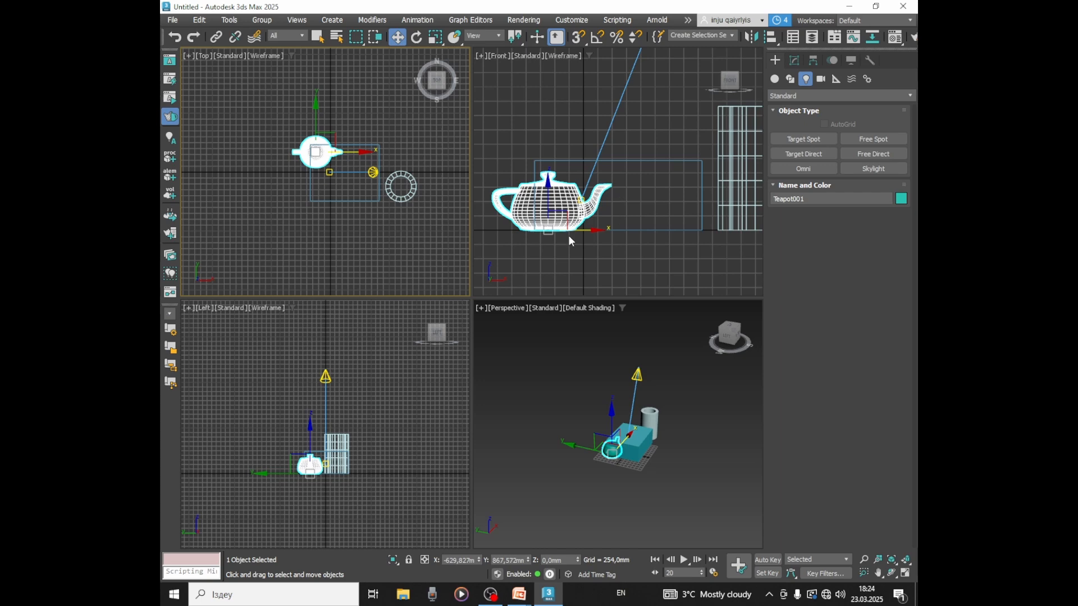
# Move the teapot in the Top view clear of the box, to about X -1239 mm and Y 2014 mm
pyautogui.moveTo(462, 239); pyautogui.dragTo(403, 125)
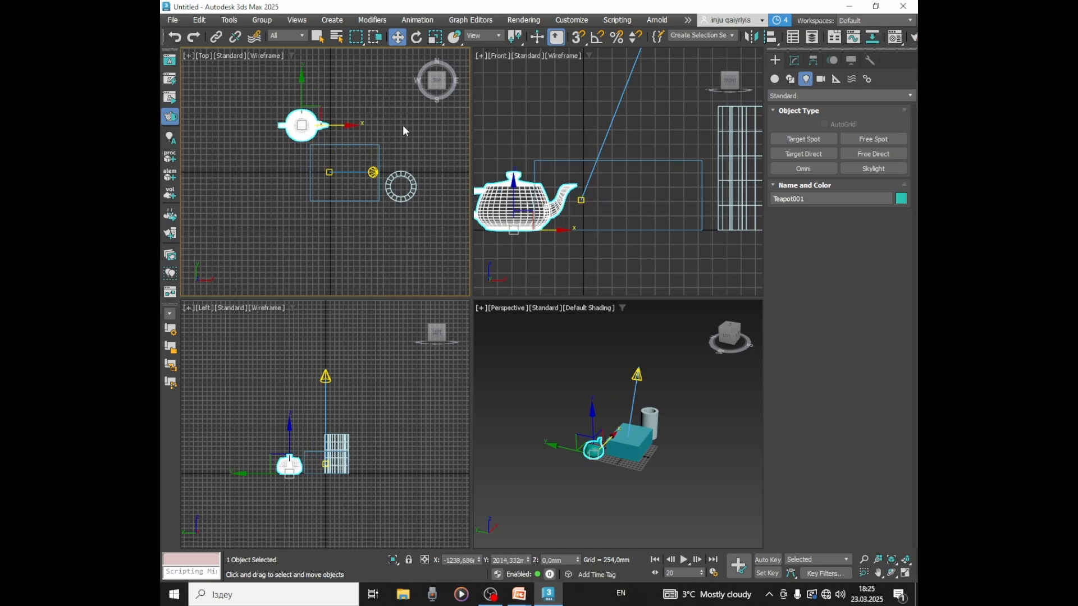